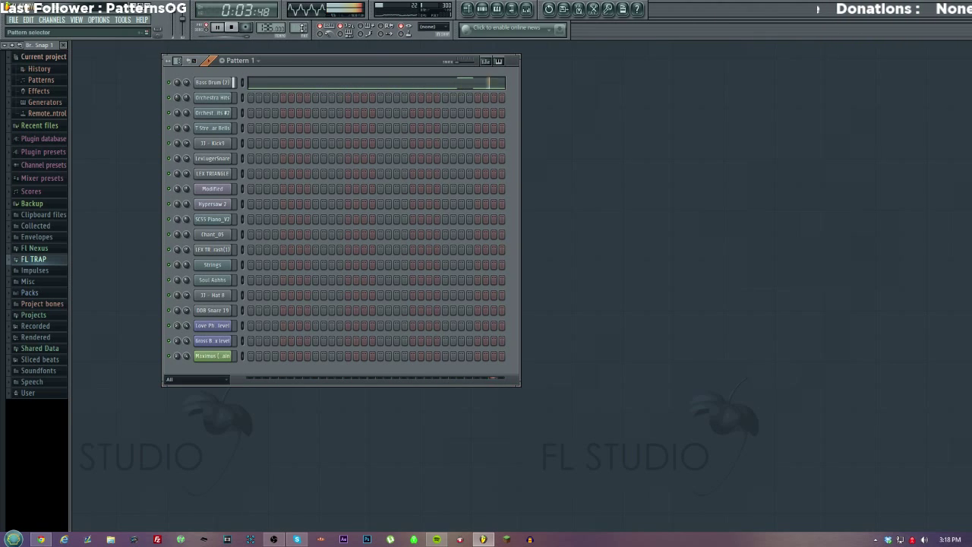
Audition the Bass Drum patterns one after another, from Pattern 2 through Pattern 8.
{"action": "scroll", "coordinate": [302, 28], "scroll_direction": "up", "scroll_amount": 1}
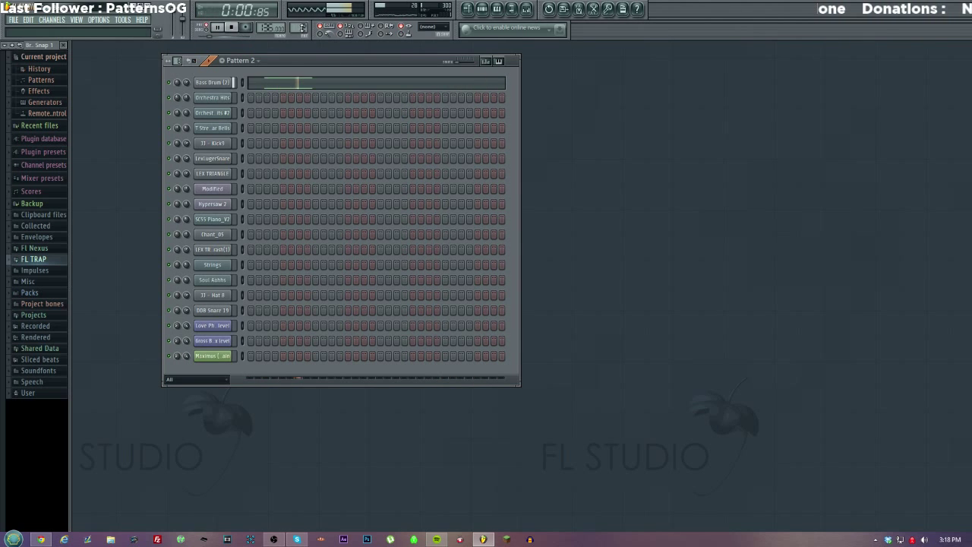
{"action": "scroll", "coordinate": [303, 28], "scroll_direction": "up", "scroll_amount": 1}
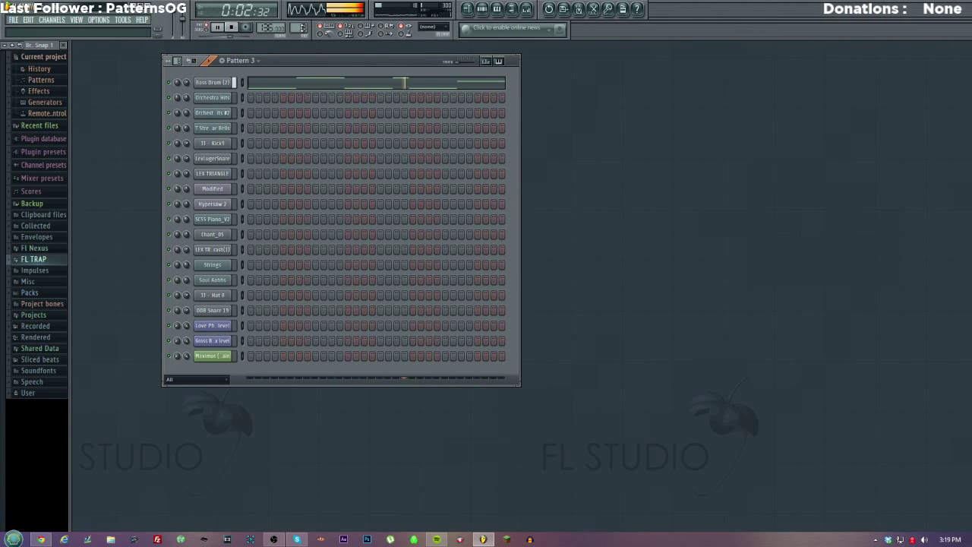
{"action": "scroll", "coordinate": [302, 28], "scroll_direction": "up", "scroll_amount": 1}
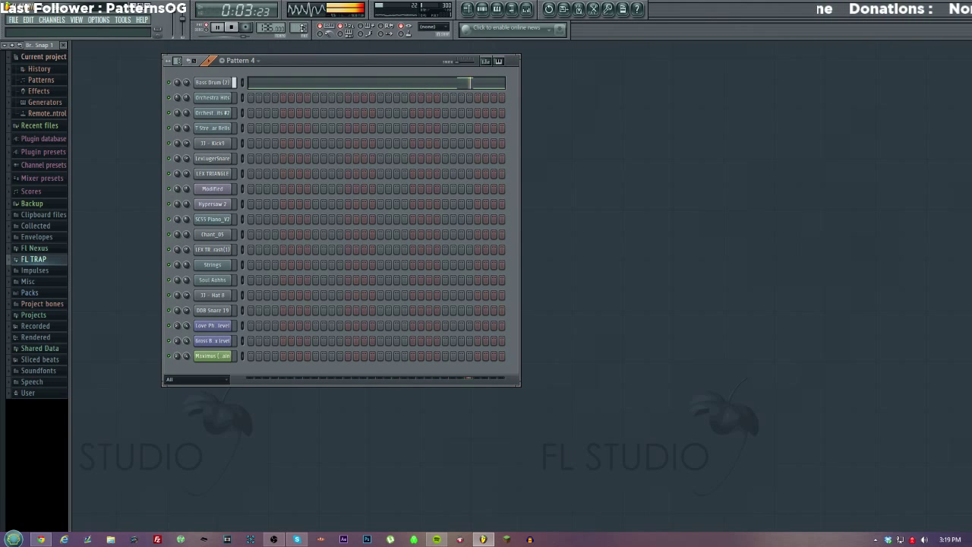
{"action": "scroll", "coordinate": [303, 28], "scroll_direction": "up", "scroll_amount": 1}
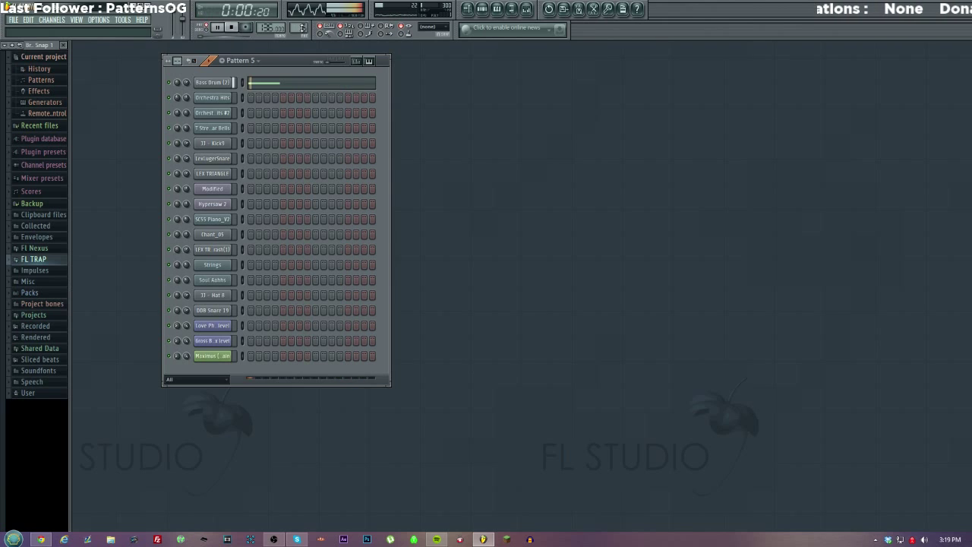
{"action": "scroll", "coordinate": [303, 28], "scroll_direction": "up", "scroll_amount": 1}
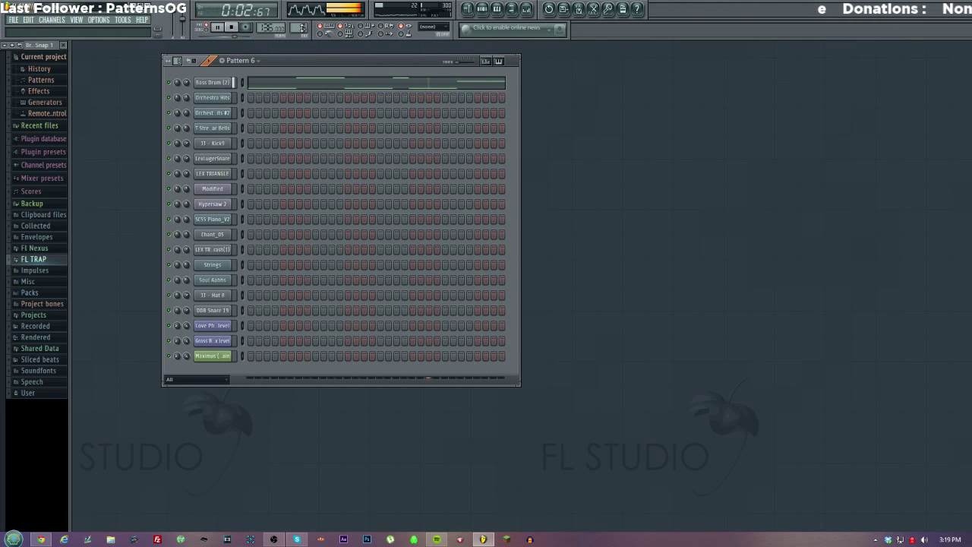
{"action": "scroll", "coordinate": [303, 29], "scroll_direction": "up", "scroll_amount": 1}
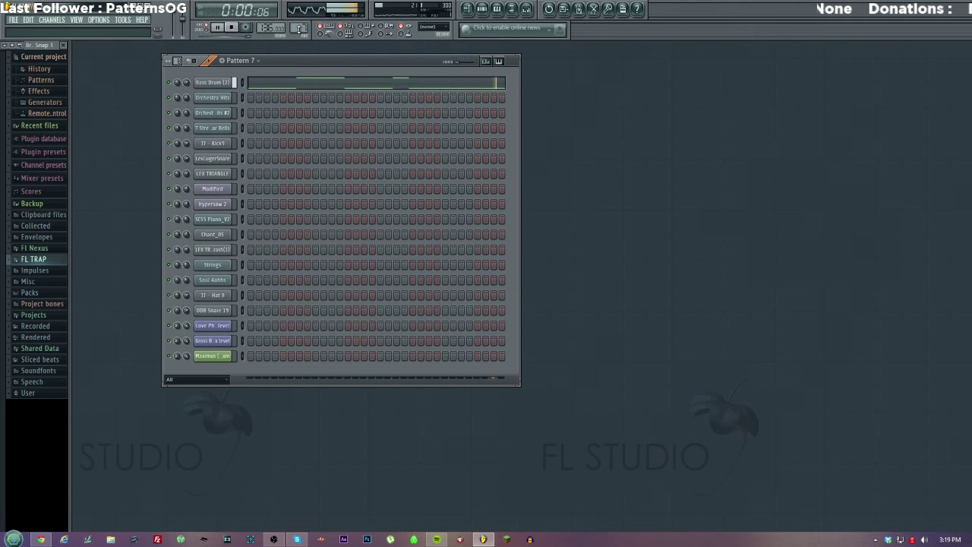
{"action": "scroll", "coordinate": [300, 29], "scroll_direction": "up", "scroll_amount": 1}
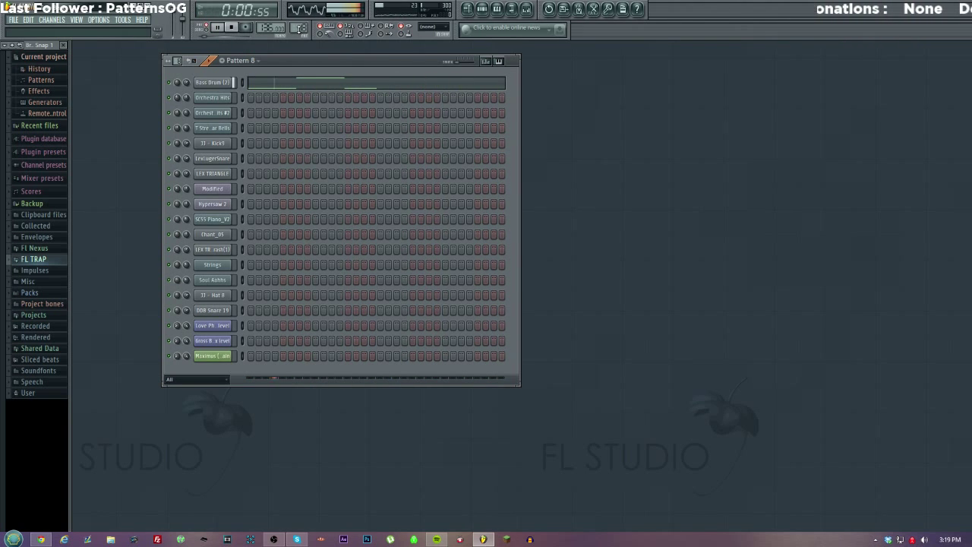
Audition the piano melodies in Patterns 9 and 10 and the orchestra hits with strings in Patterns 11 and 12.
{"action": "scroll", "coordinate": [300, 29], "scroll_direction": "up", "scroll_amount": 1}
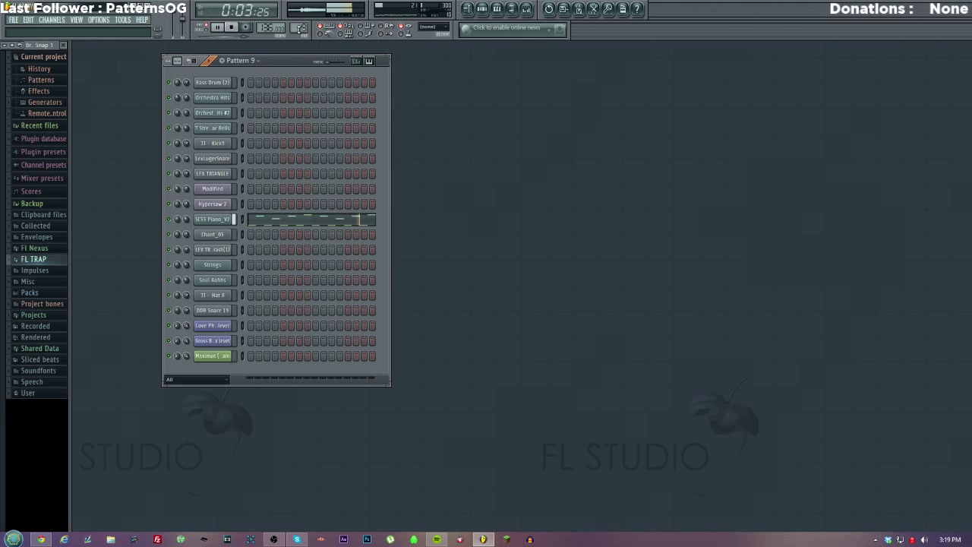
{"action": "scroll", "coordinate": [300, 29], "scroll_direction": "up", "scroll_amount": 1}
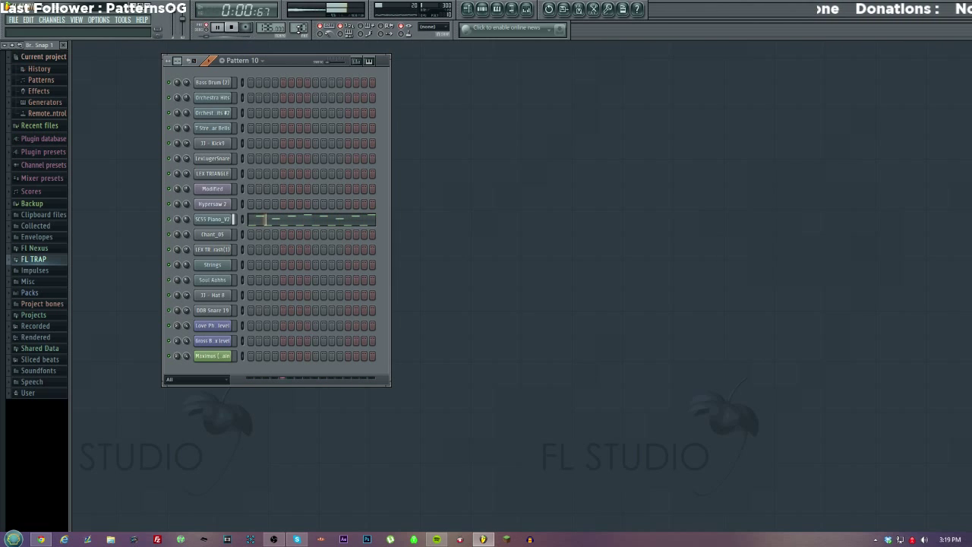
{"action": "scroll", "coordinate": [299, 29], "scroll_direction": "up", "scroll_amount": 1}
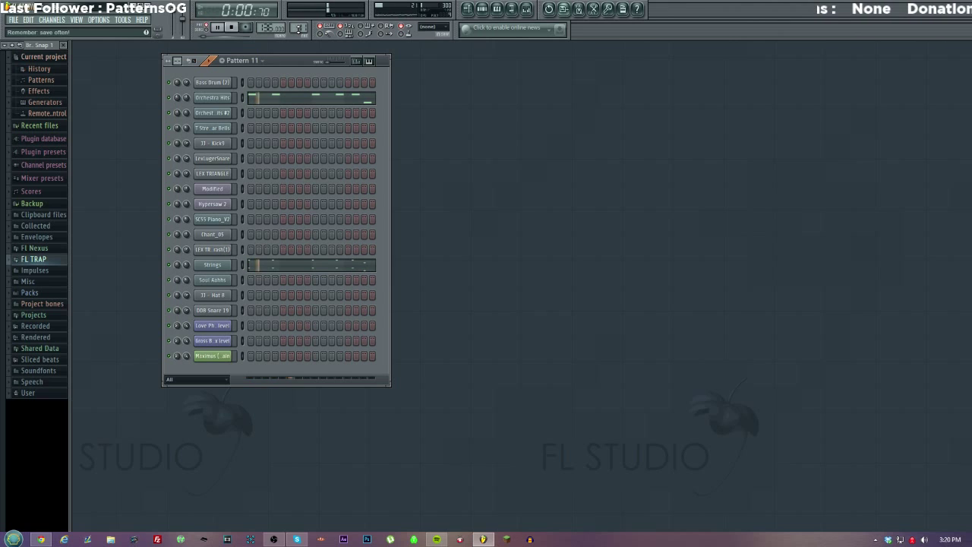
{"action": "scroll", "coordinate": [298, 29], "scroll_direction": "up", "scroll_amount": 1}
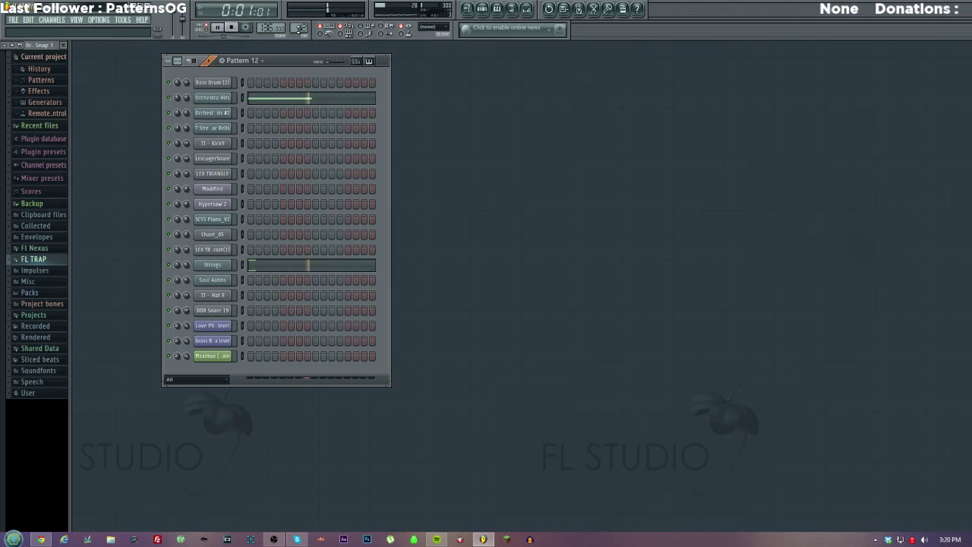
Audition the percussion patterns for crash, triangle, snare and kick, from Pattern 14 through Pattern 19.
{"action": "scroll", "coordinate": [299, 29], "scroll_direction": "up", "scroll_amount": 2}
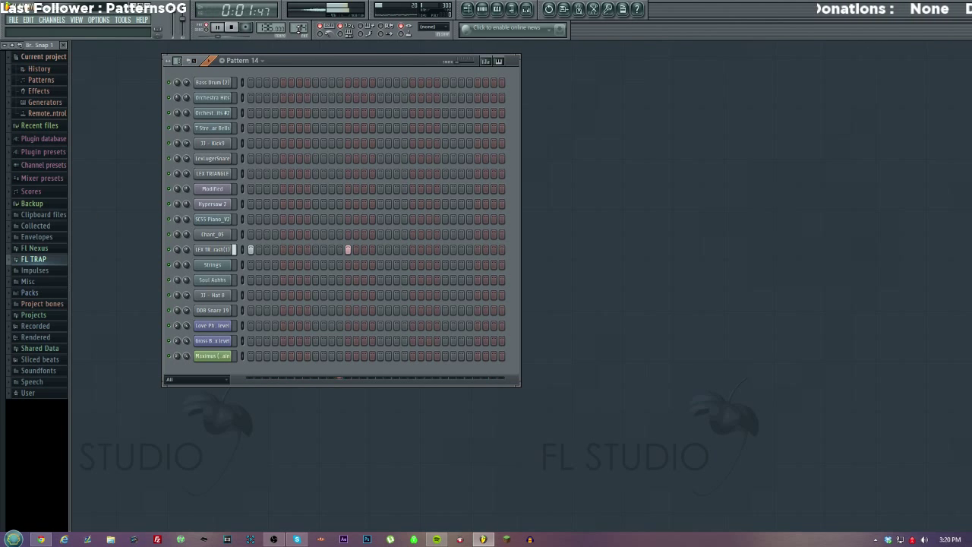
{"action": "scroll", "coordinate": [298, 29], "scroll_direction": "up", "scroll_amount": 1}
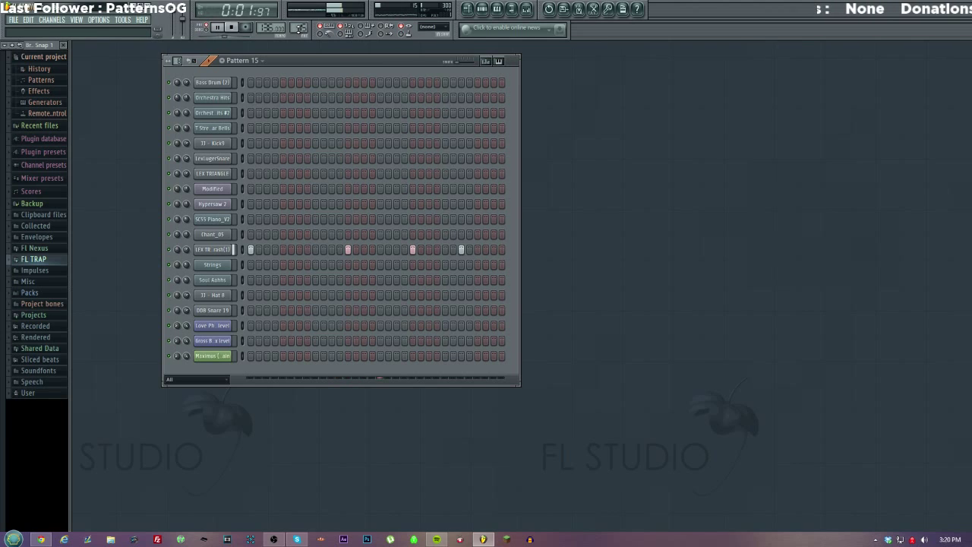
{"action": "scroll", "coordinate": [299, 29], "scroll_direction": "up", "scroll_amount": 1}
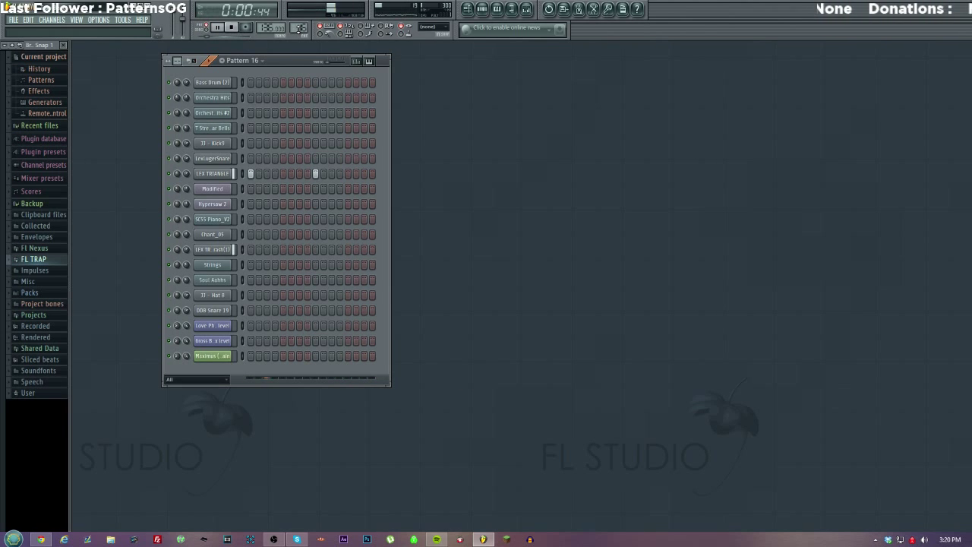
{"action": "scroll", "coordinate": [298, 28], "scroll_direction": "up", "scroll_amount": 1}
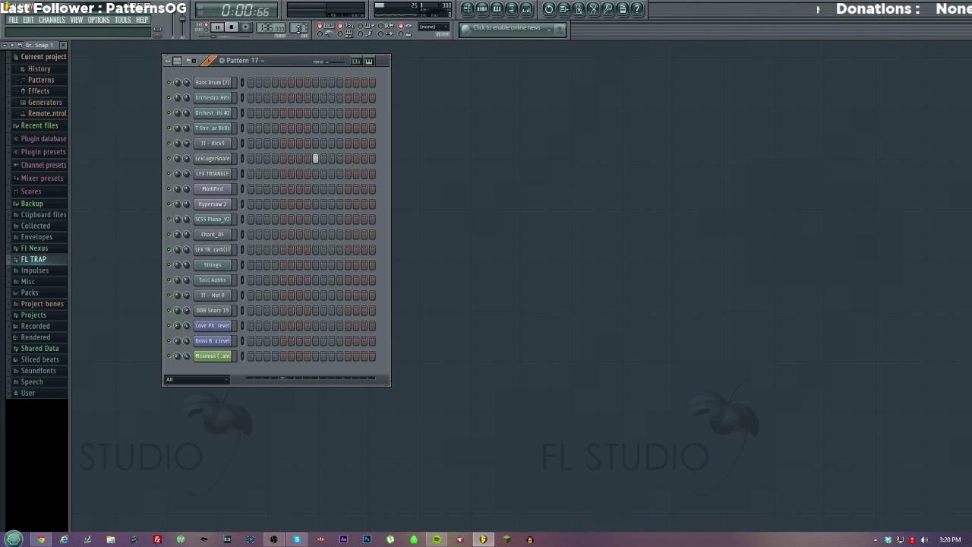
{"action": "scroll", "coordinate": [298, 28], "scroll_direction": "up", "scroll_amount": 1}
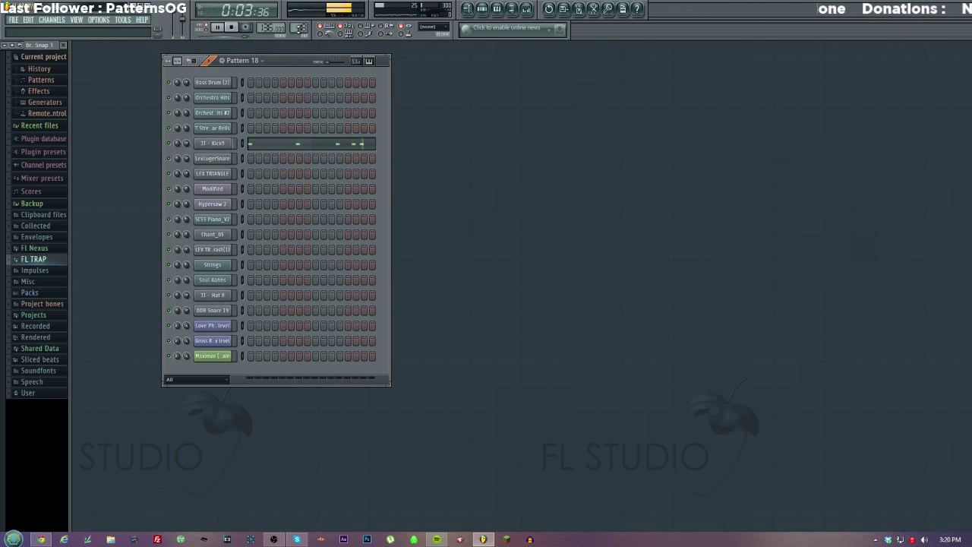
{"action": "key", "text": "KP_Add"}
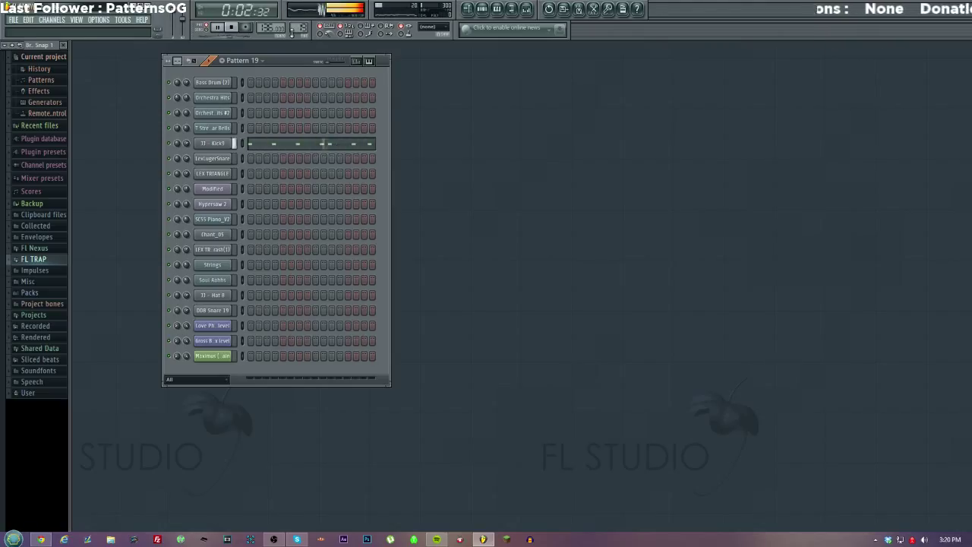
Audition Patterns 21 through 28, covering the bells, Hypersaw with Soul Aahhs, hi-hat, chant and Modified channels.
{"action": "key", "text": "KP_Add"}
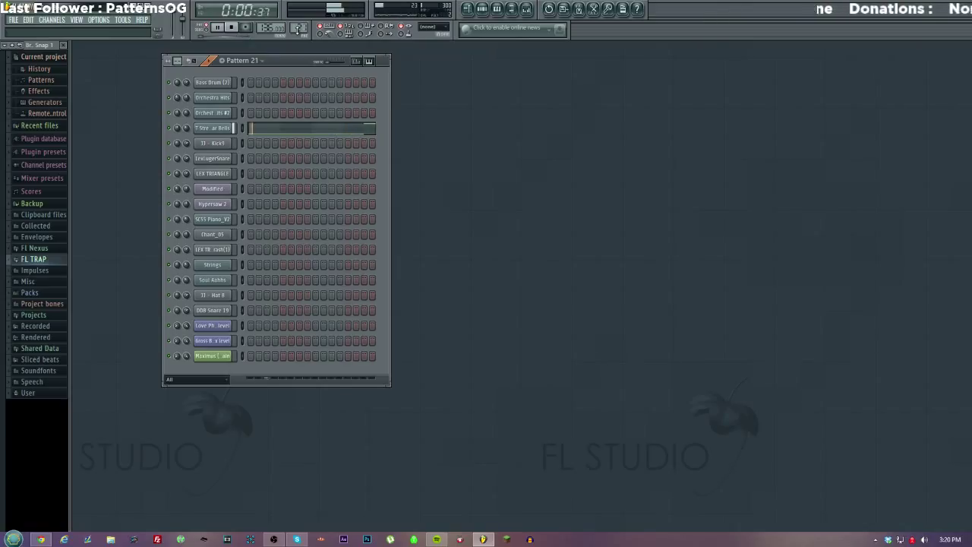
{"action": "scroll", "coordinate": [297, 29], "scroll_direction": "up", "scroll_amount": 1}
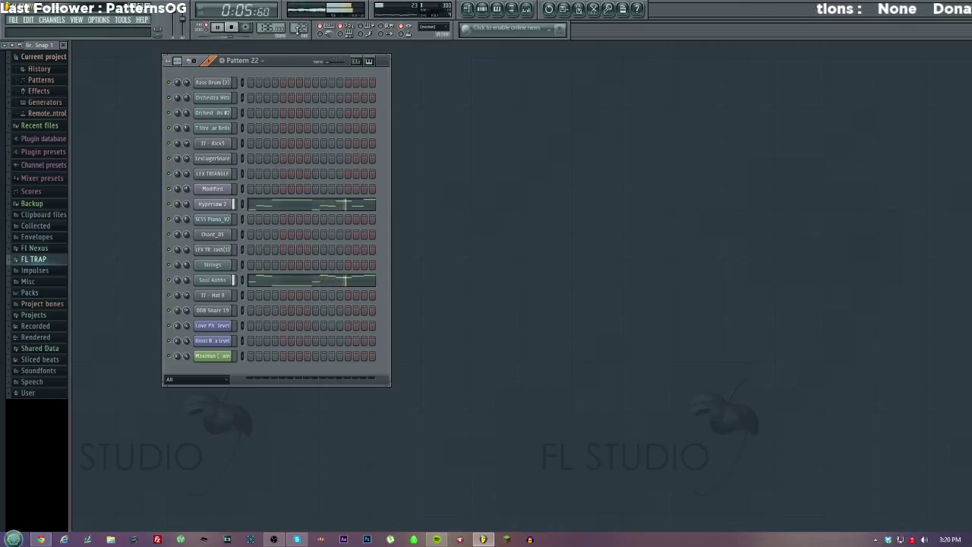
{"action": "scroll", "coordinate": [298, 28], "scroll_direction": "up", "scroll_amount": 1}
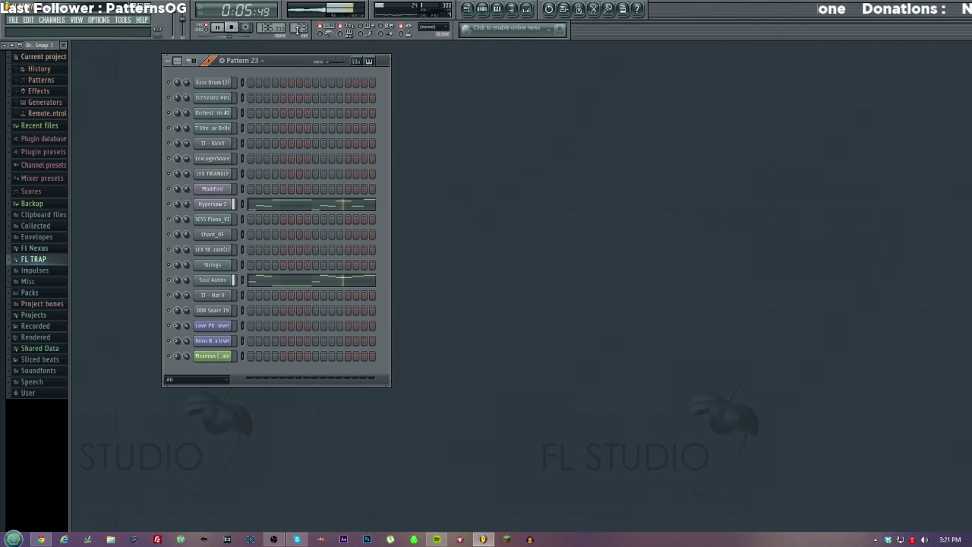
{"action": "scroll", "coordinate": [297, 29], "scroll_direction": "up", "scroll_amount": 1}
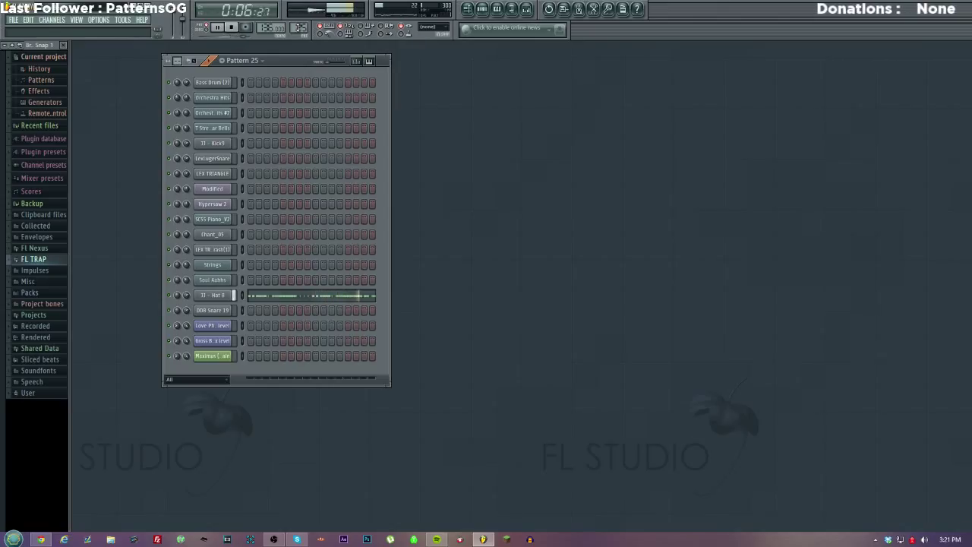
{"action": "key", "text": "Right"}
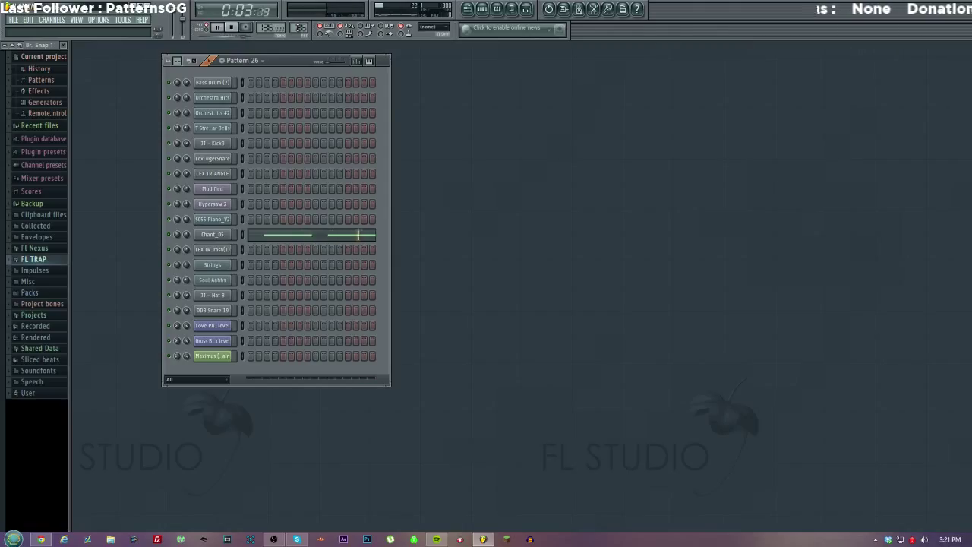
{"action": "key", "text": "Right"}
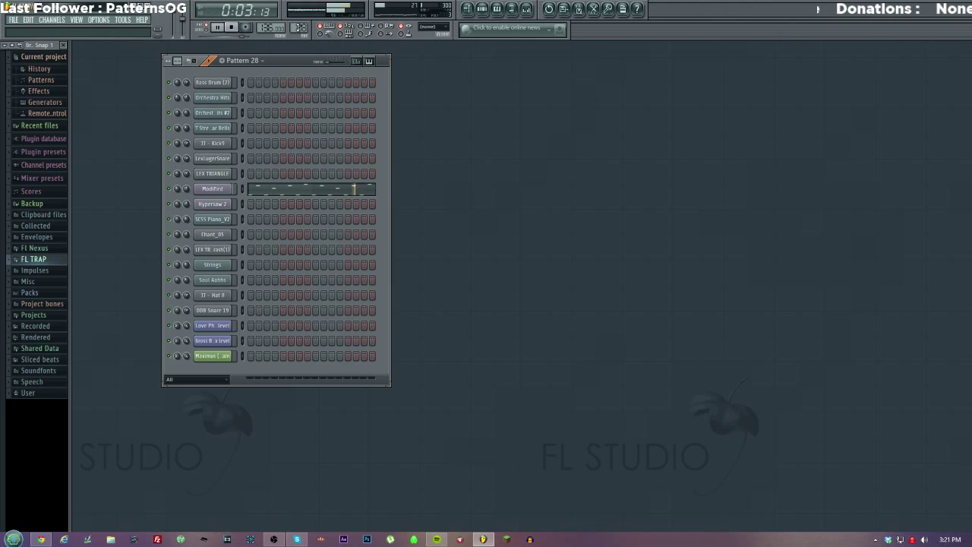
Audition the snare roll in Pattern 29 and the second orchestra hits in Pattern 30, continue to Pattern 33, and stop playback.
{"action": "key", "text": "KP_Add"}
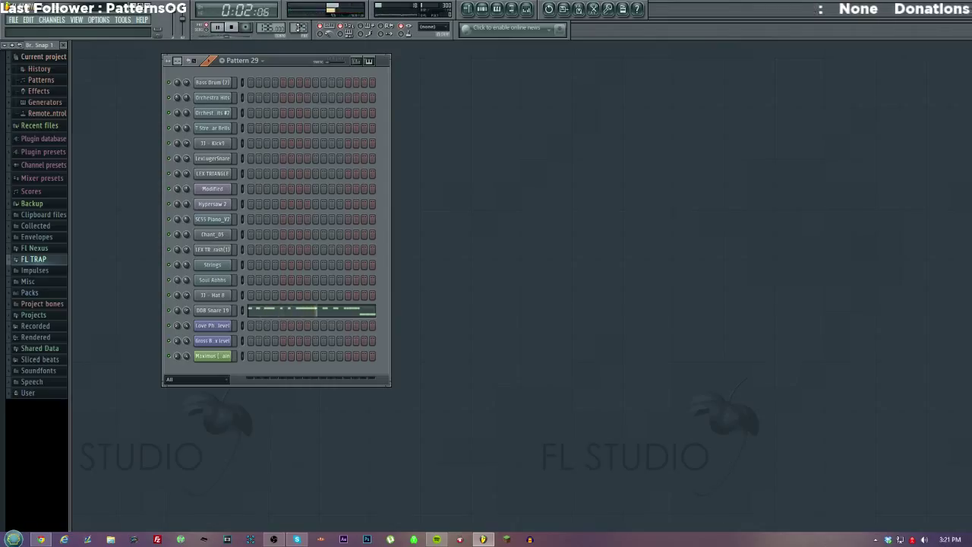
{"action": "key", "text": "KP_Add"}
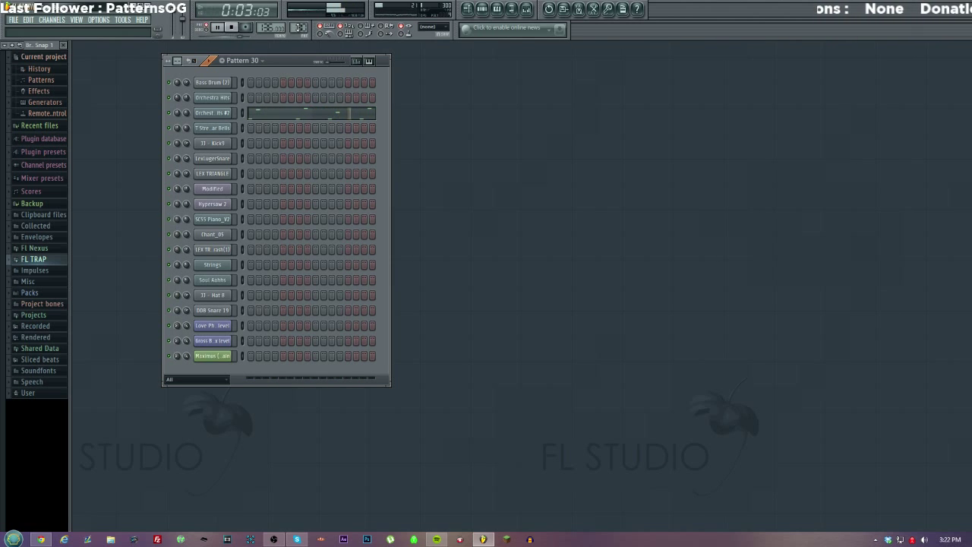
{"action": "key", "text": "F4"}
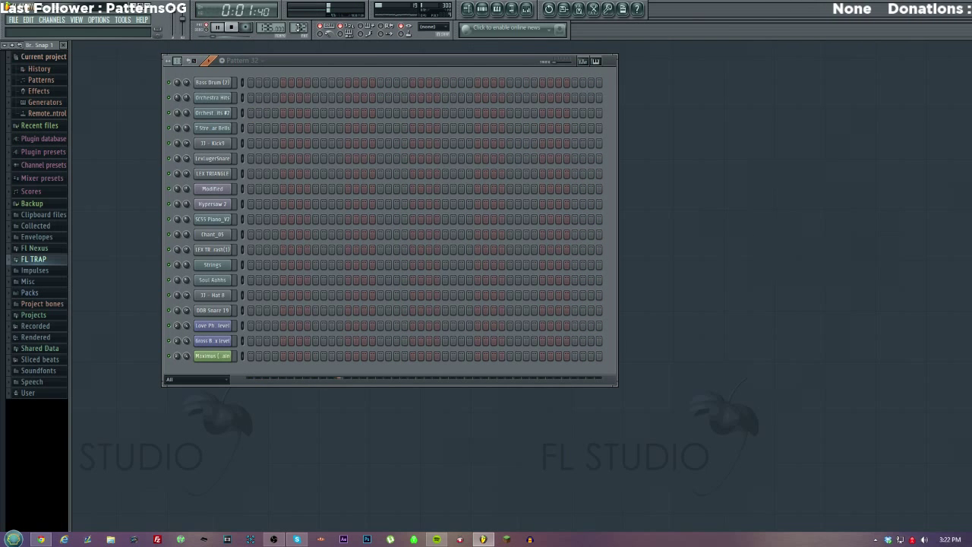
{"action": "key", "text": "KP_Add"}
{"action": "left_click", "coordinate": [232, 28]}
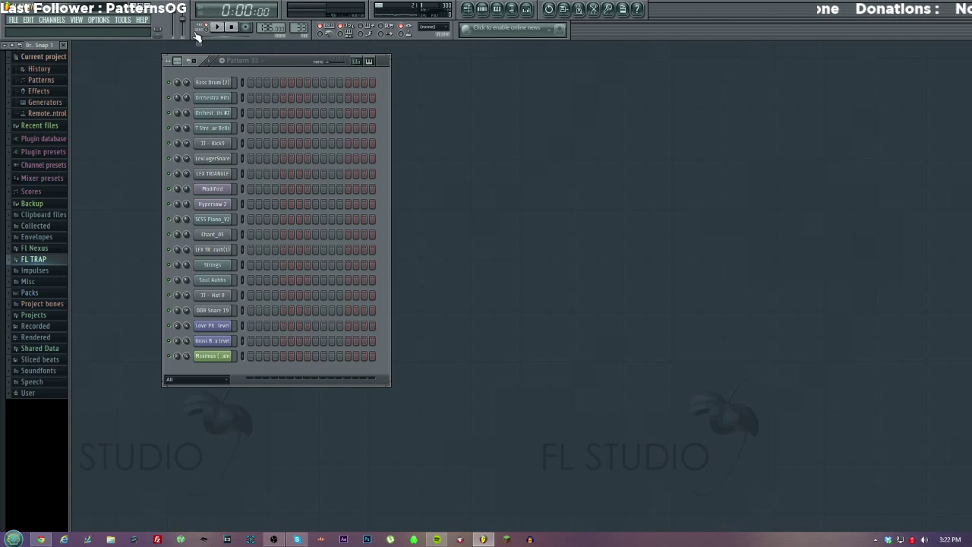
Open the playlist and play the song from the start with the whole arrangement in view.
{"action": "left_click", "coordinate": [467, 9]}
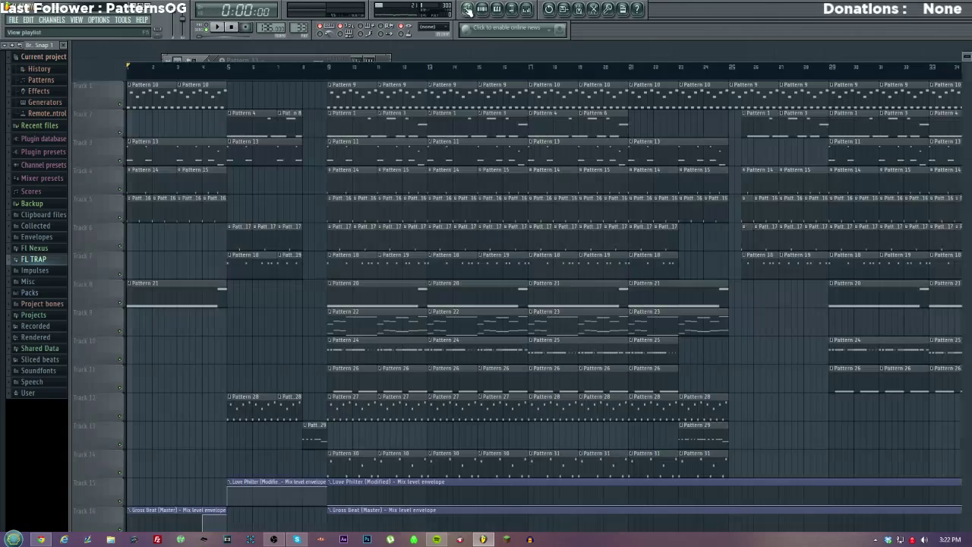
{"action": "key", "text": "space"}
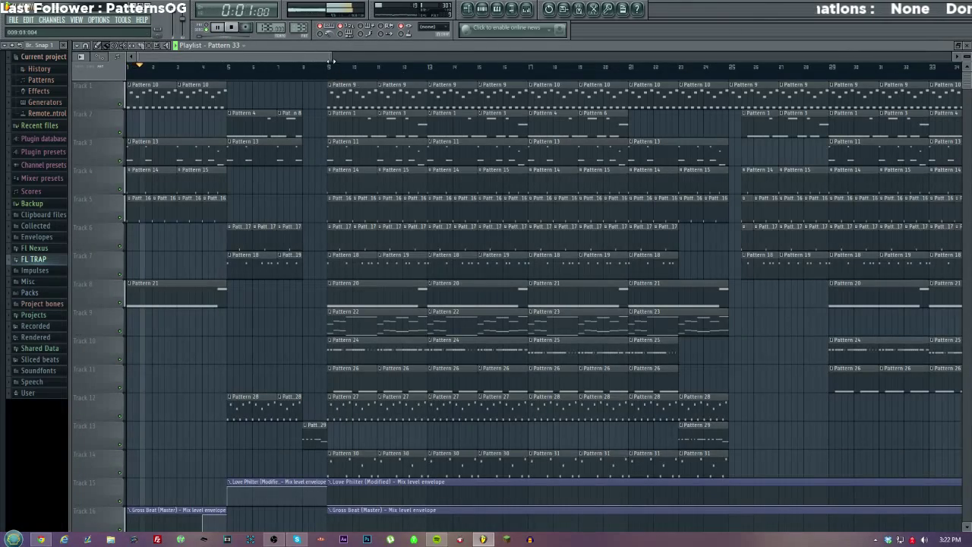
{"action": "mouse_move", "coordinate": [331, 57]}
{"action": "left_mouse_down"}
{"action": "mouse_move", "coordinate": [925, 68]}
{"action": "mouse_move", "coordinate": [842, 120]}
{"action": "left_mouse_up"}
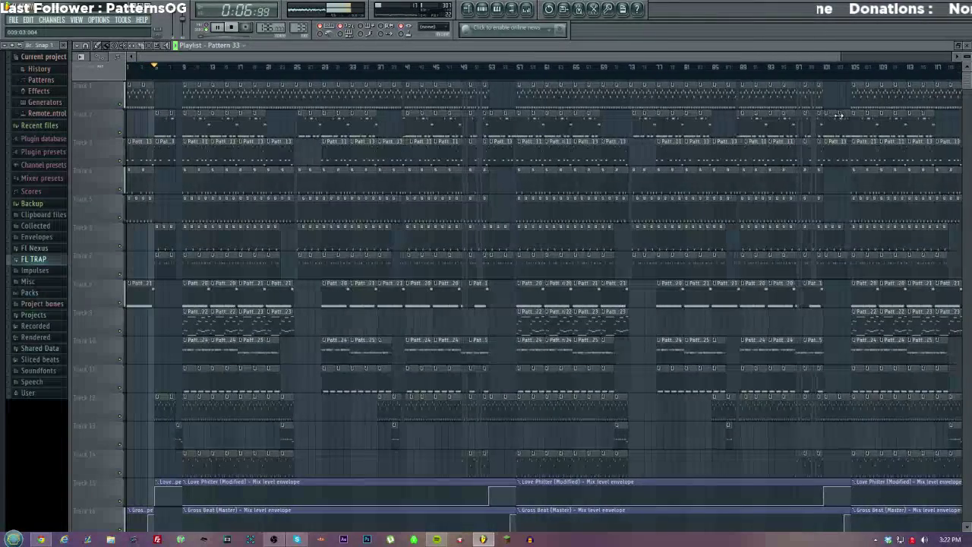